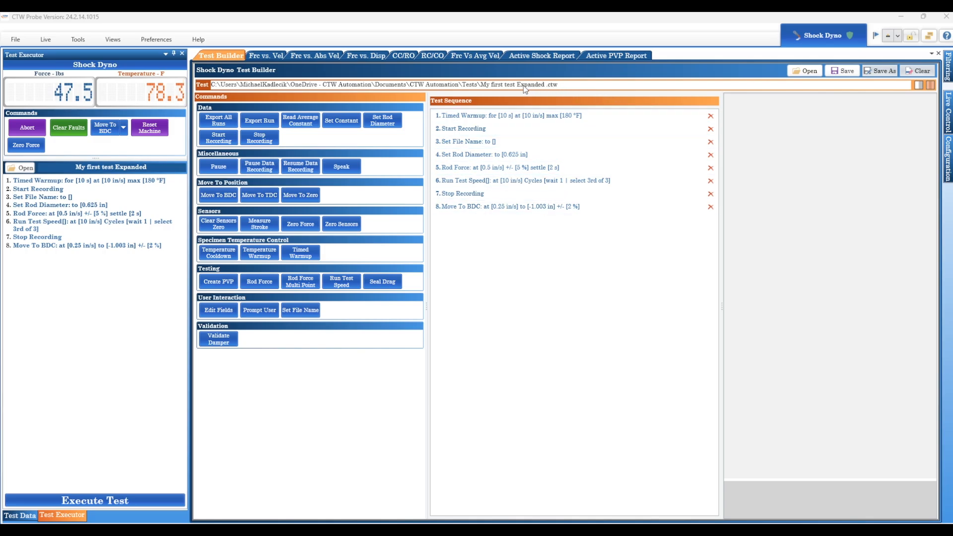
# - Set the sixth step's Run Test Speed to 5 in/s
pyautogui.click(504, 184)
pyautogui.click(892, 194)
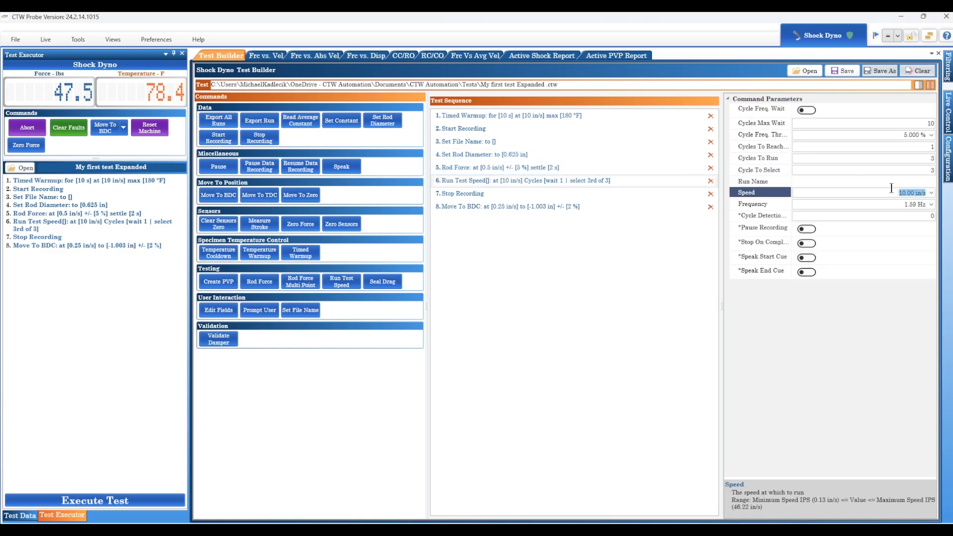
pyautogui.write('5')
pyautogui.click(875, 202)
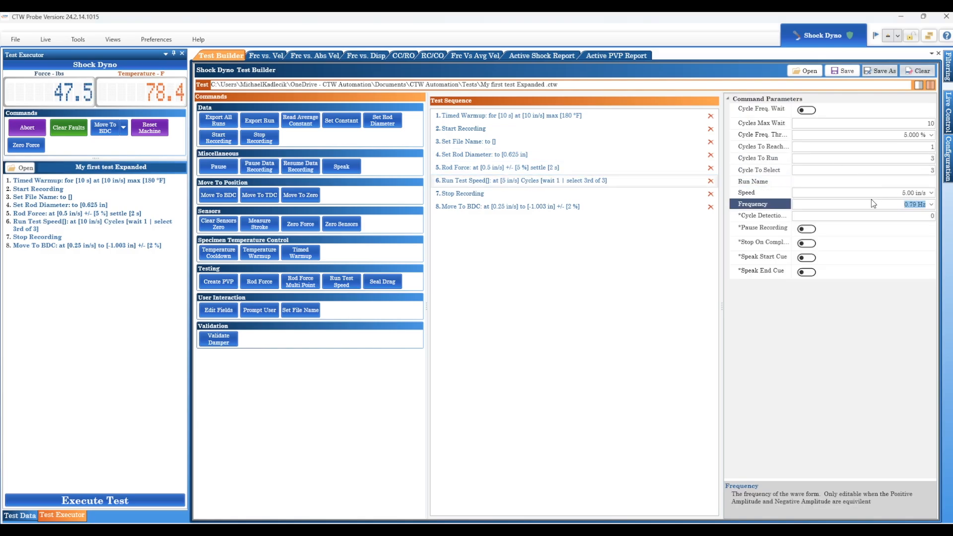
# - Set the sixth step's run name to -1
pyautogui.click(580, 183)
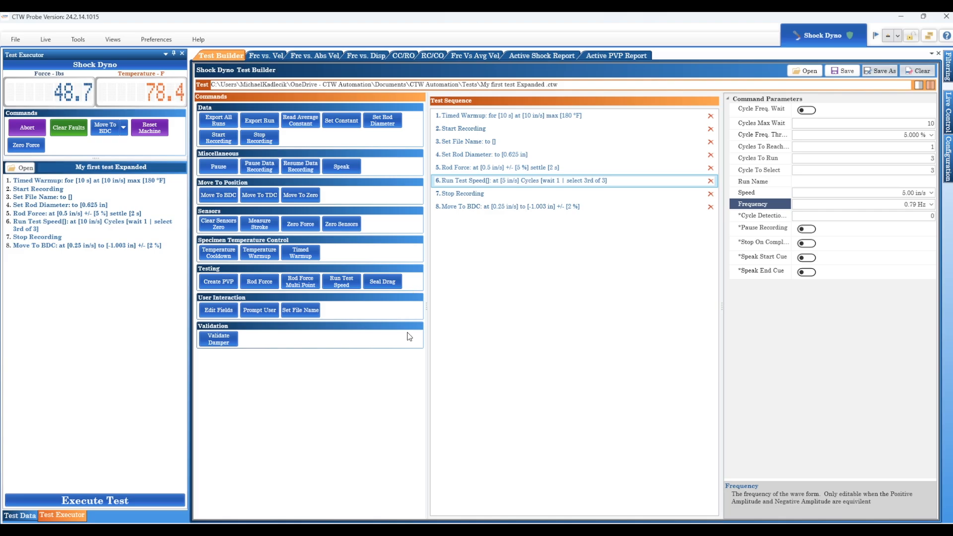
pyautogui.click(818, 180)
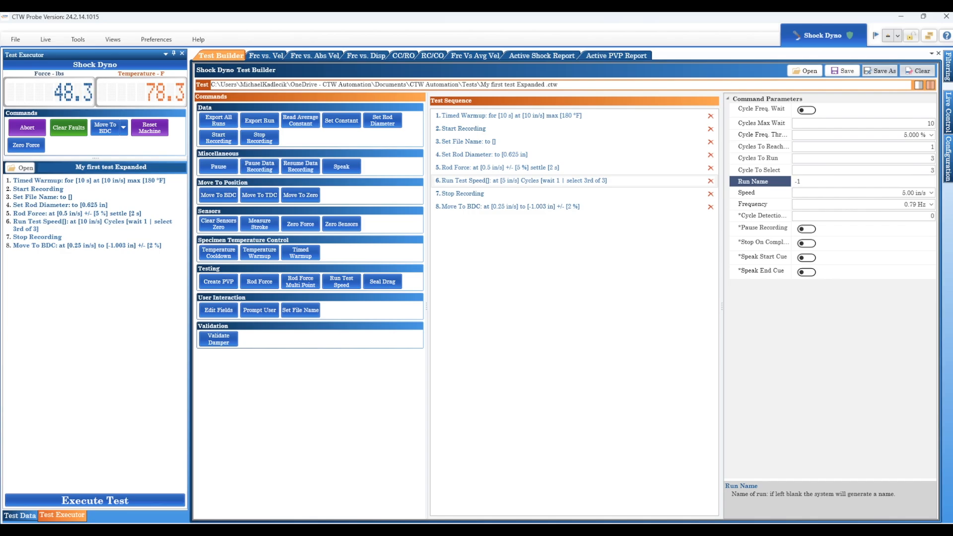
pyautogui.click(539, 184)
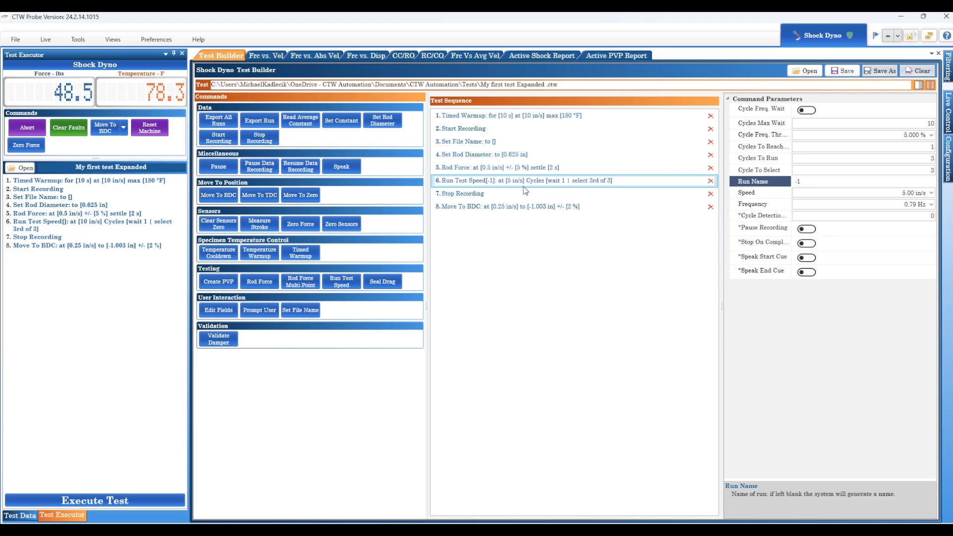
# - Add a Prompt User command and move it directly after the sixth step
pyautogui.click(269, 313)
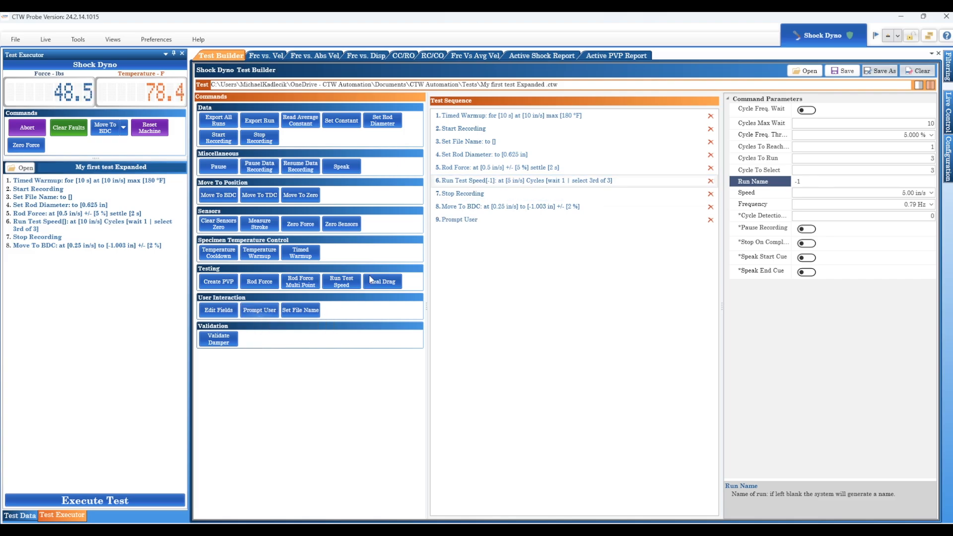
pyautogui.moveTo(460, 222); pyautogui.dragTo(461, 183)
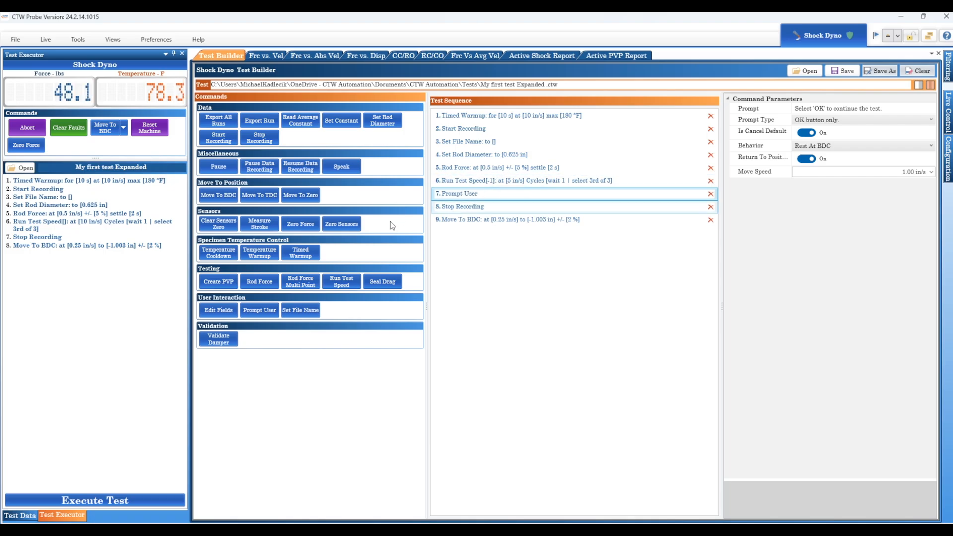
# - Add a Run Test Speed step and move it directly after the new Prompt User step
pyautogui.click(339, 285)
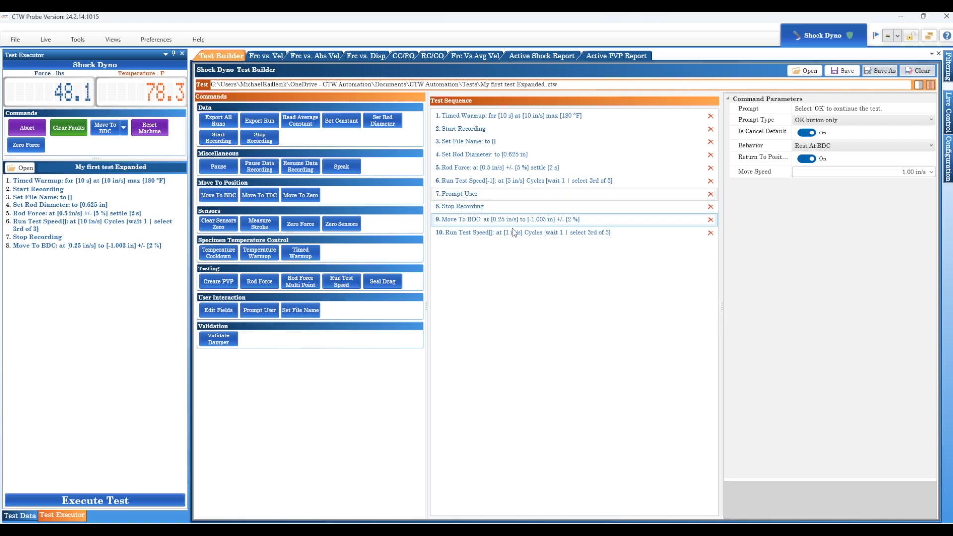
pyautogui.moveTo(501, 237); pyautogui.dragTo(489, 198)
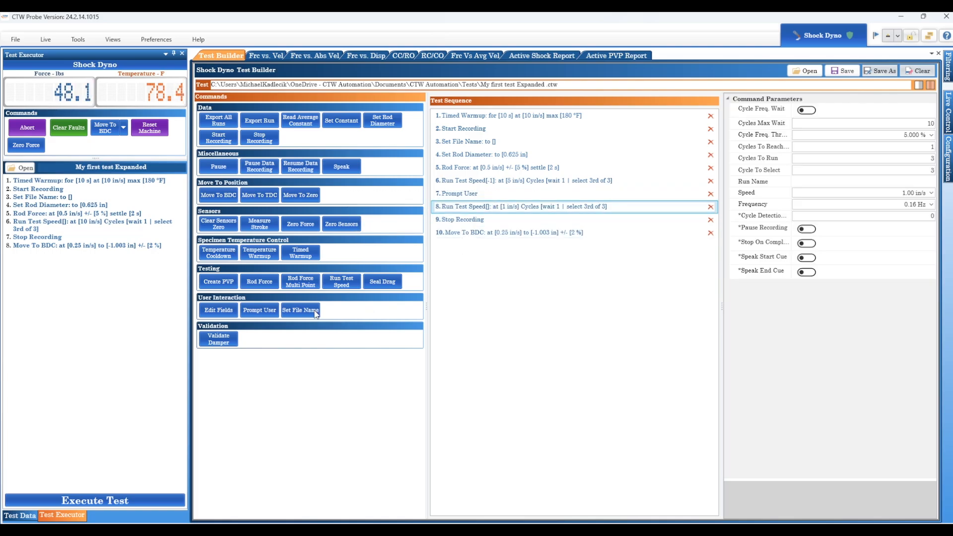
# - Add a second Prompt User and Run Test Speed pair and place them after the eighth step
pyautogui.click(259, 311)
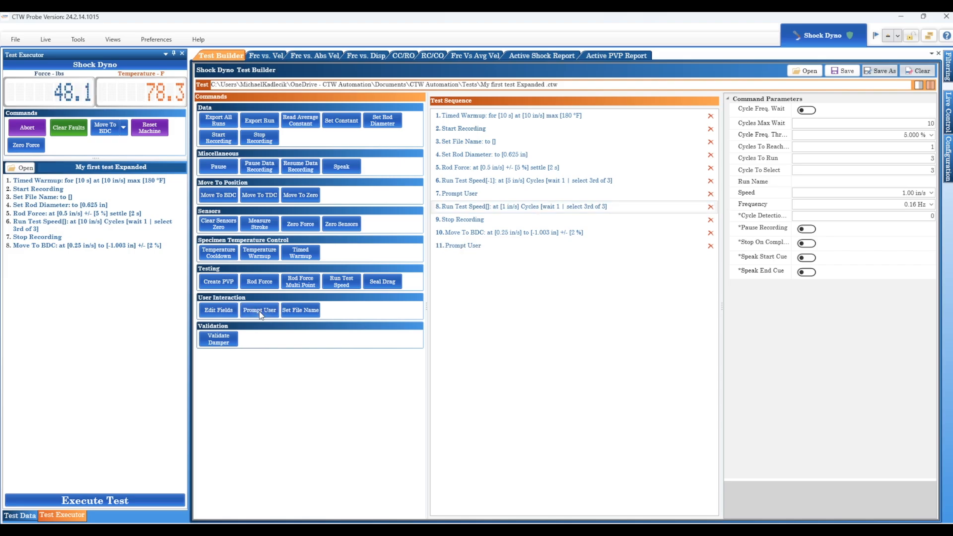
pyautogui.moveTo(332, 279)
pyautogui.mouseDown()
pyautogui.moveTo(534, 278)
pyautogui.moveTo(481, 263)
pyautogui.moveTo(469, 207)
pyautogui.mouseUp()
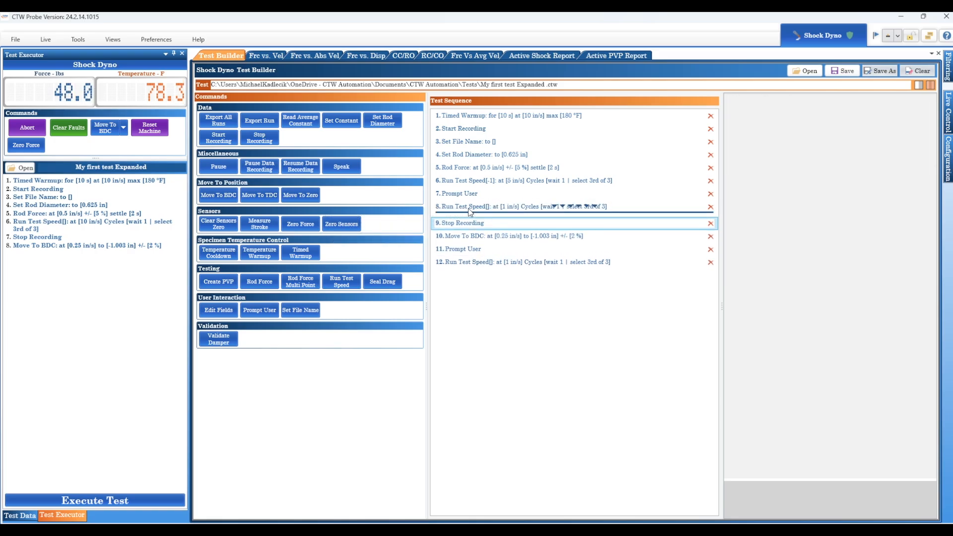
pyautogui.moveTo(470, 262); pyautogui.dragTo(469, 223)
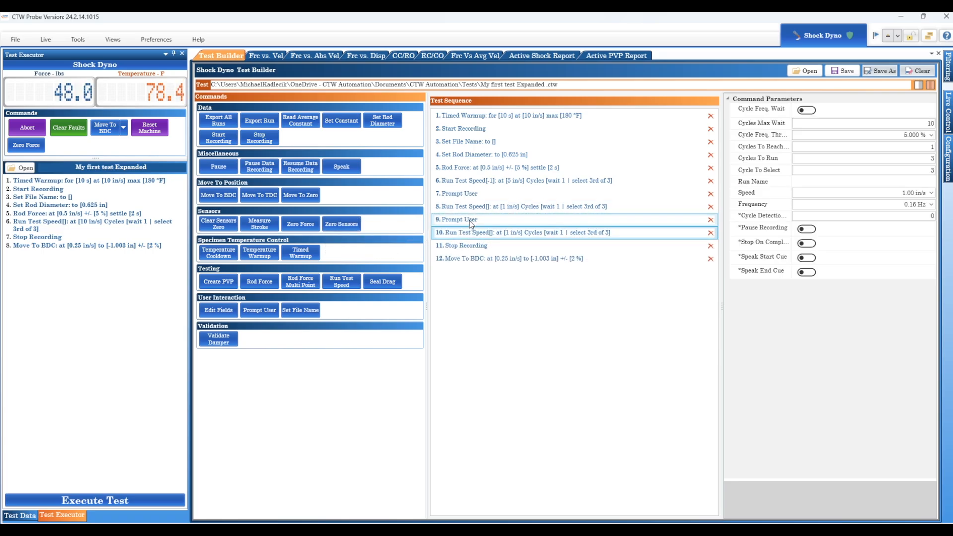
# - Set the eighth step's run name to -3
pyautogui.click(503, 212)
pyautogui.click(800, 183)
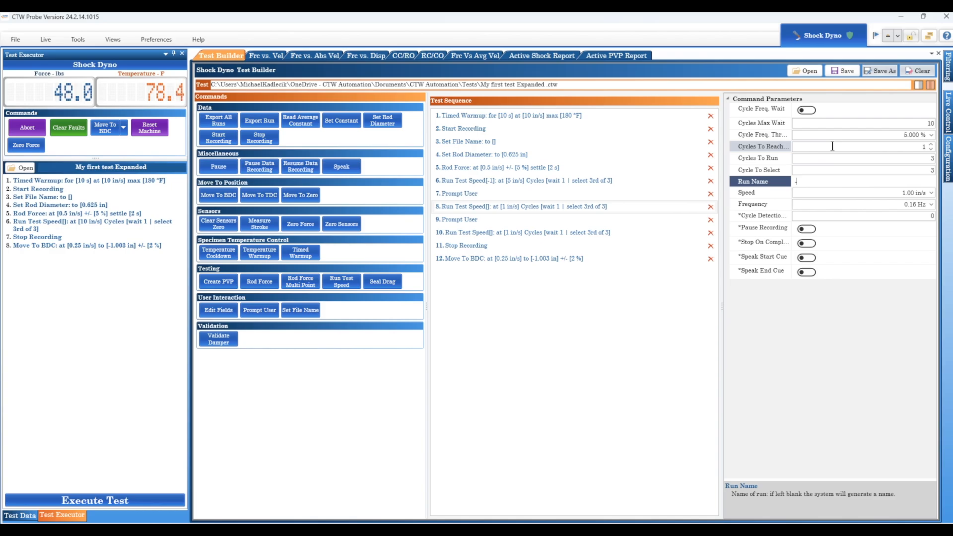
pyautogui.click(476, 233)
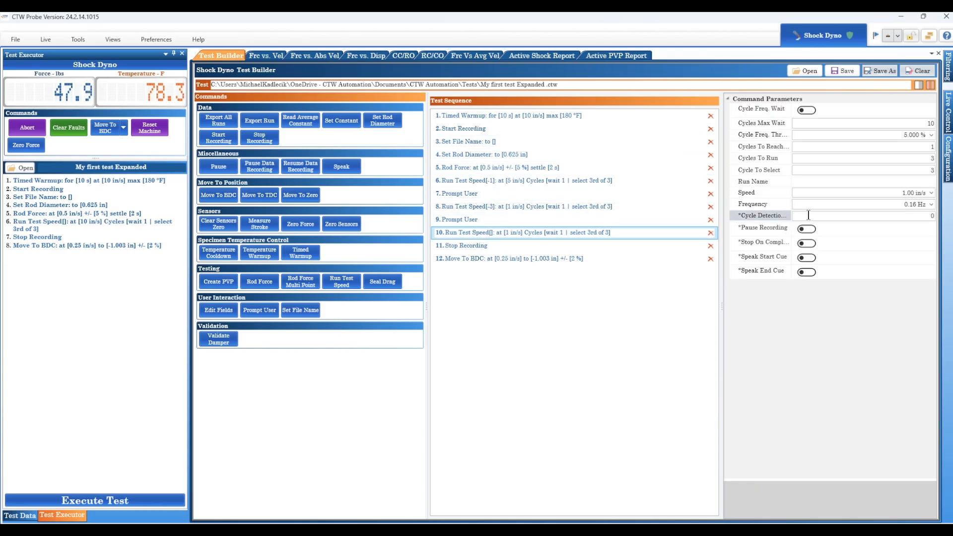
# - Set the tenth step's run name to -5
pyautogui.click(808, 181)
pyautogui.write('-5')
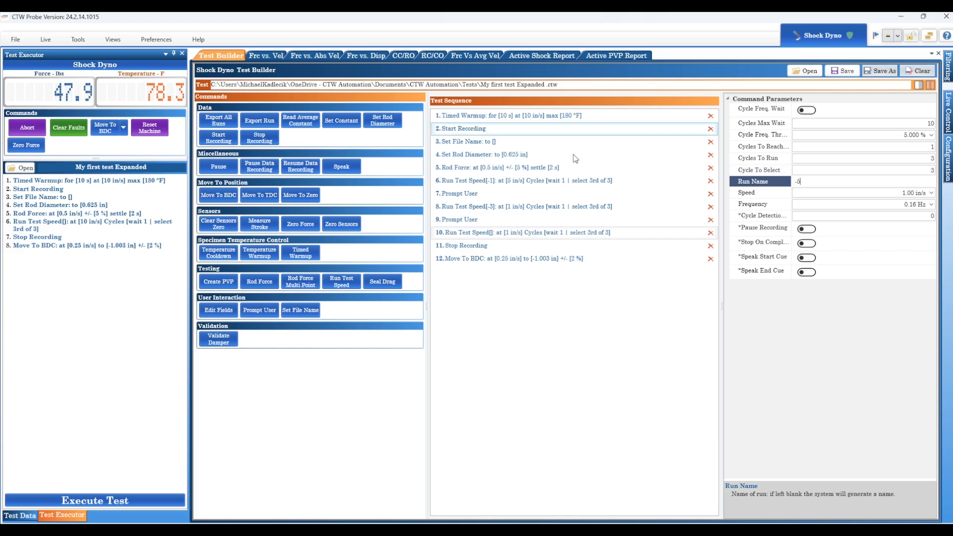
pyautogui.click(503, 205)
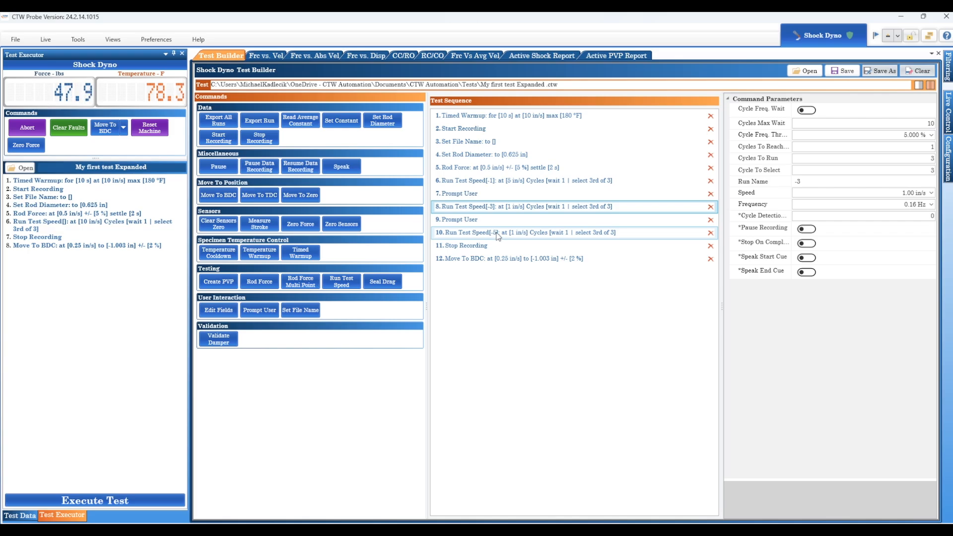
# - Save the test as a new file named My first test 2 Adjustements.ctw
pyautogui.click(880, 73)
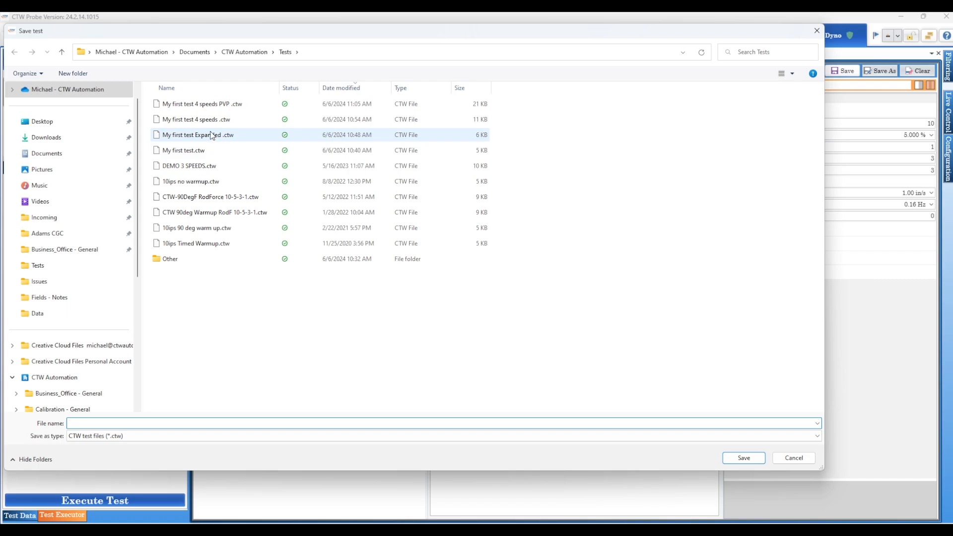
pyautogui.click(219, 141)
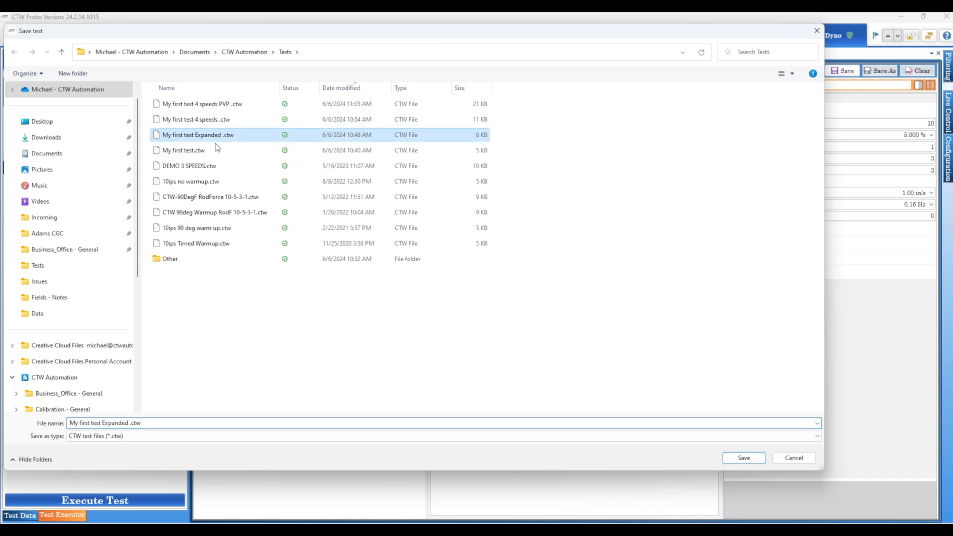
pyautogui.click(129, 423)
pyautogui.doubleClick(128, 423)
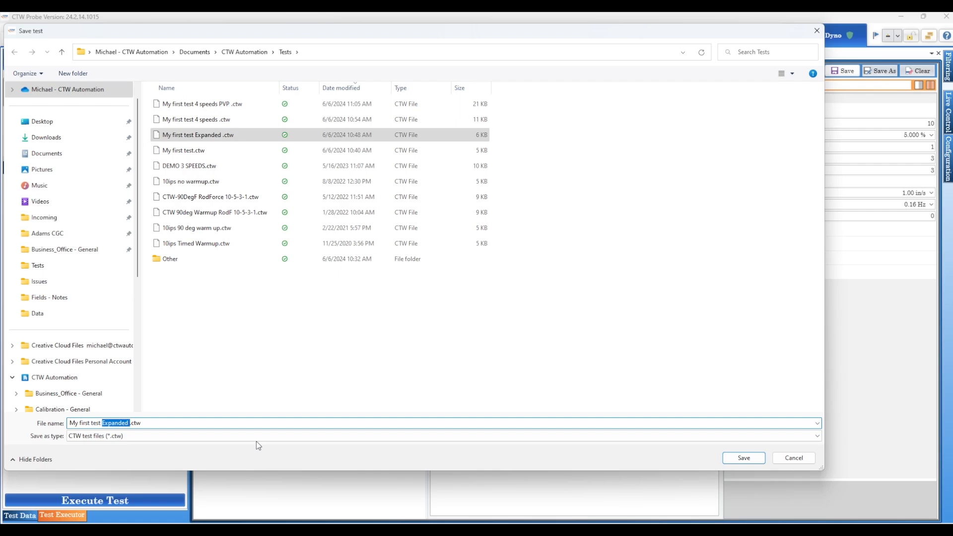
pyautogui.write('2 Adju')
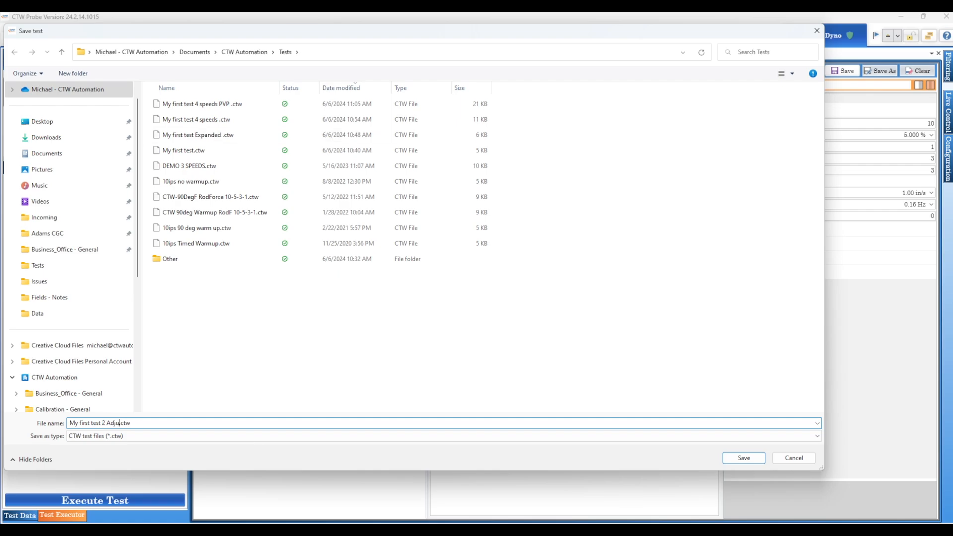
pyautogui.write('stements')
pyautogui.press('Return')
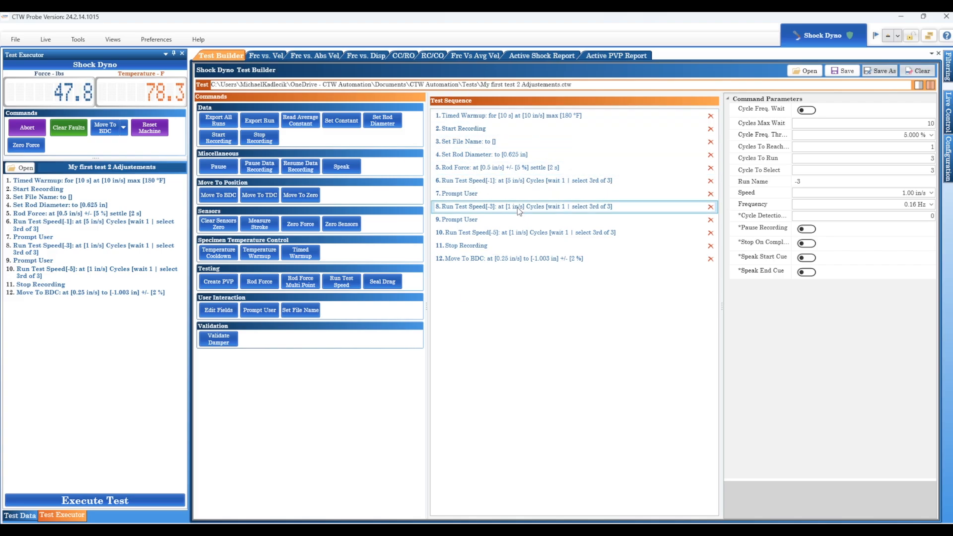
# - Set the eighth step's Run Test Speed to 5 in/s
pyautogui.click(887, 194)
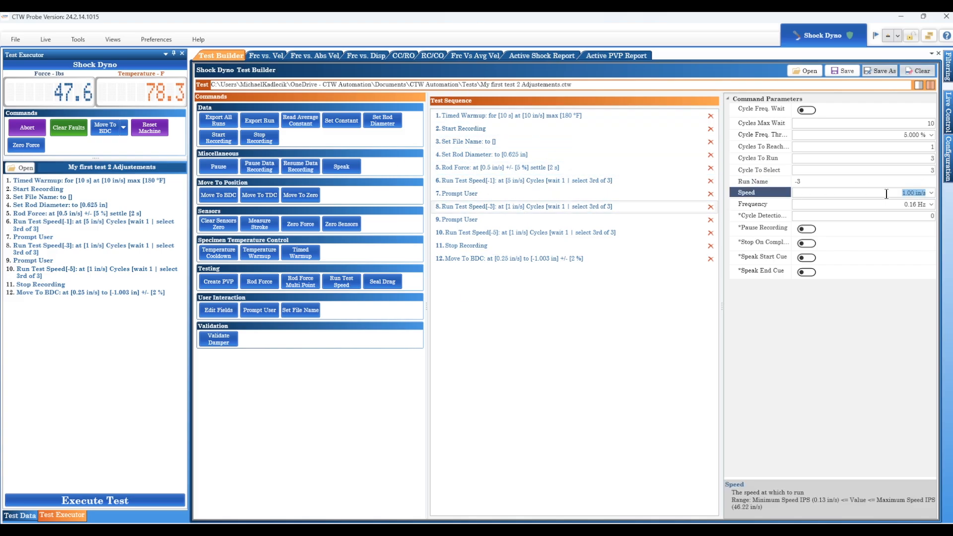
pyautogui.write('5')
pyautogui.press('Tab')
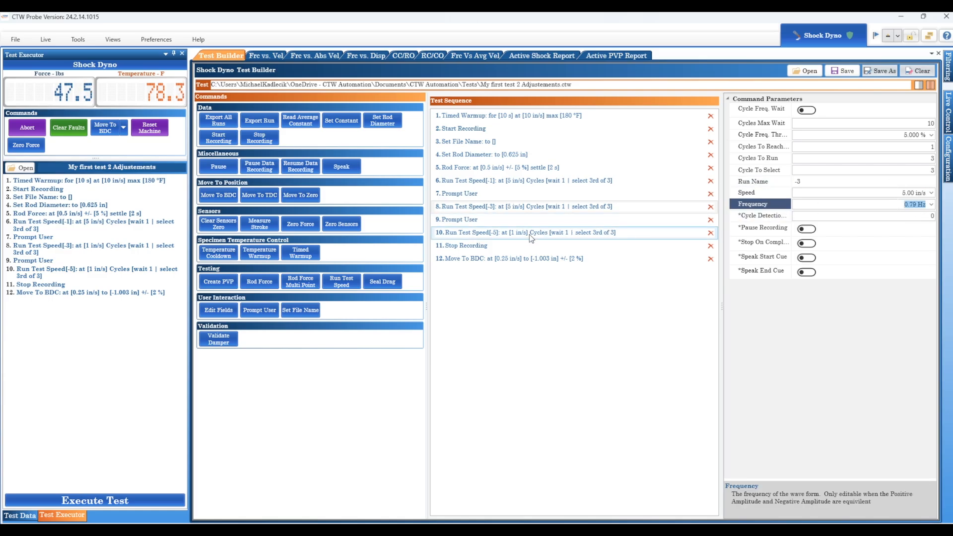
# - Set the tenth step's Run Test Speed to 5 in/s and save the test
pyautogui.click(530, 235)
pyautogui.click(890, 193)
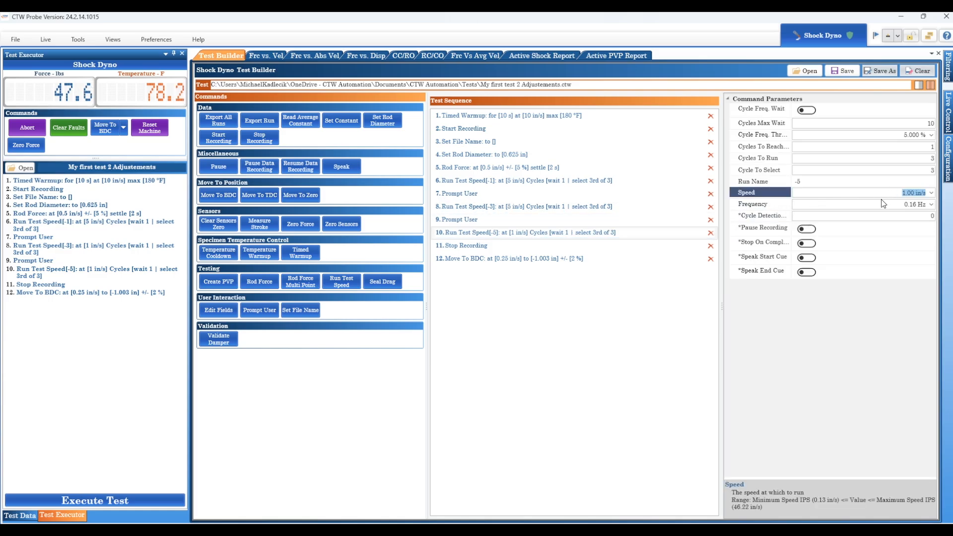
pyautogui.write('5')
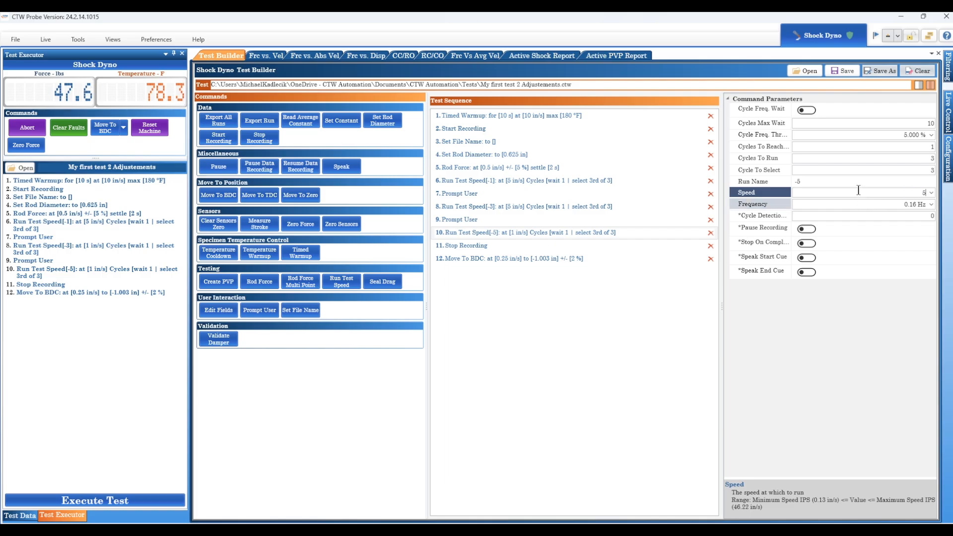
pyautogui.click(549, 207)
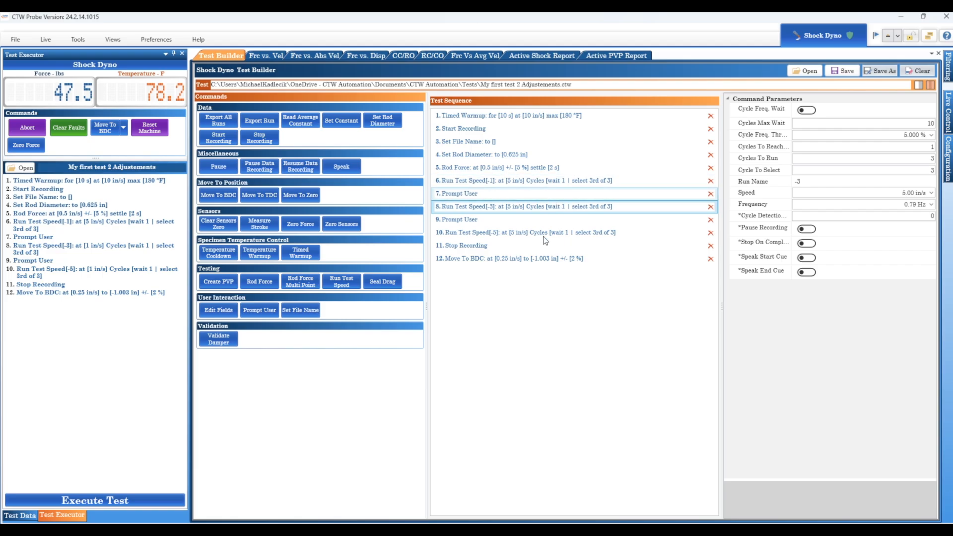
pyautogui.click(847, 71)
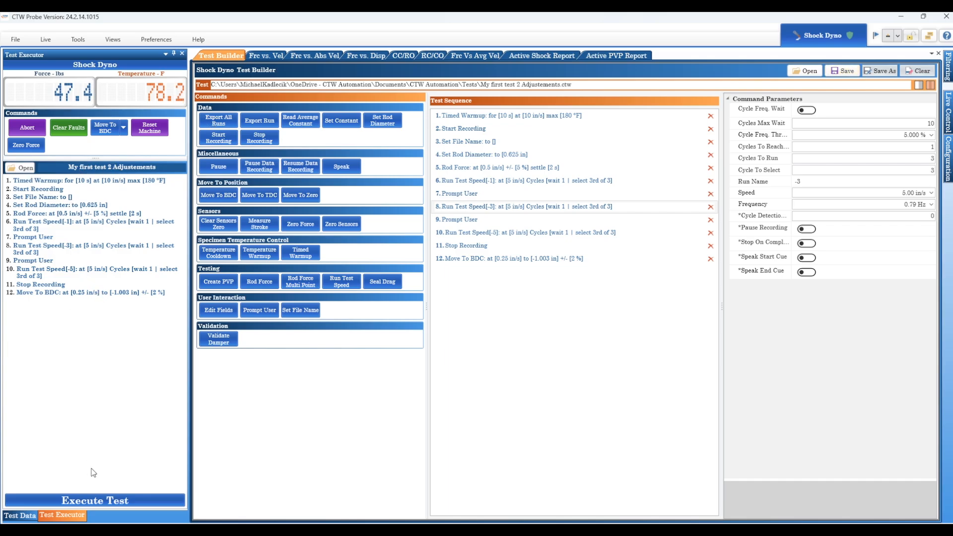
# - Execute the test and skip its timed warmup step
pyautogui.click(93, 503)
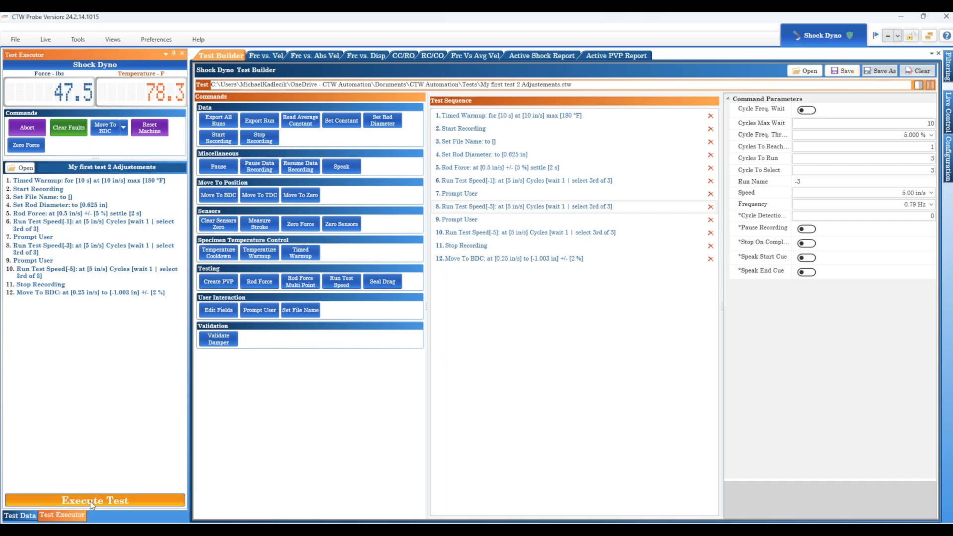
pyautogui.click(512, 294)
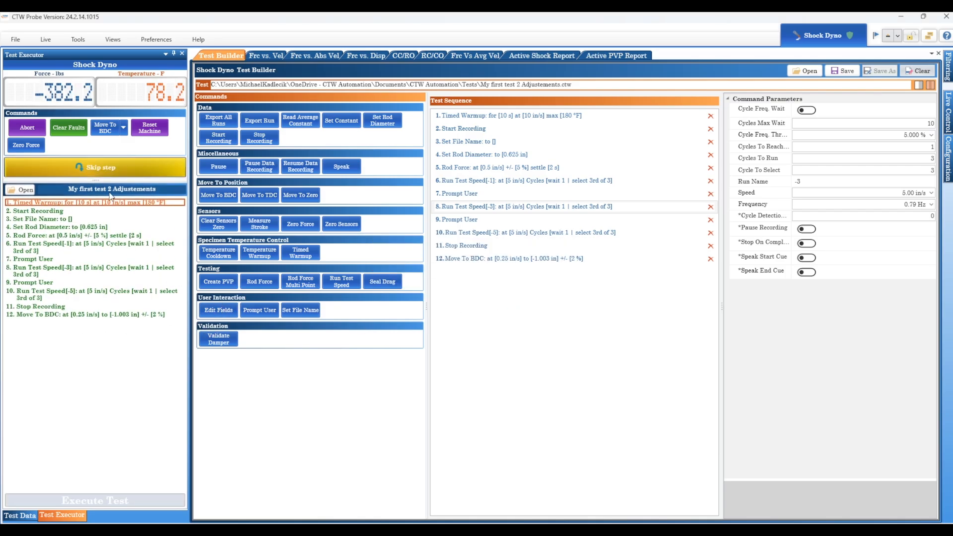
pyautogui.click(99, 168)
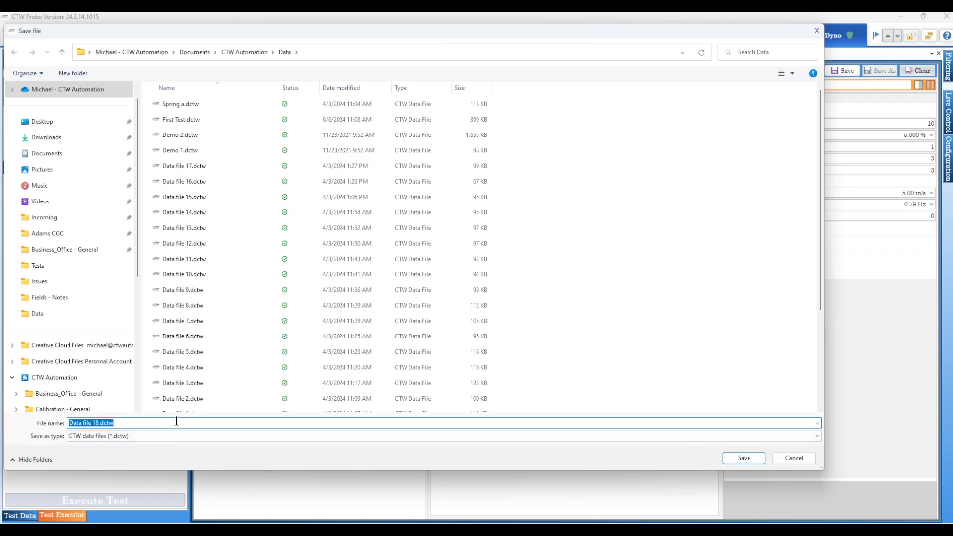
# - Save the run data file as A
pyautogui.write('A')
pyautogui.press('Return')
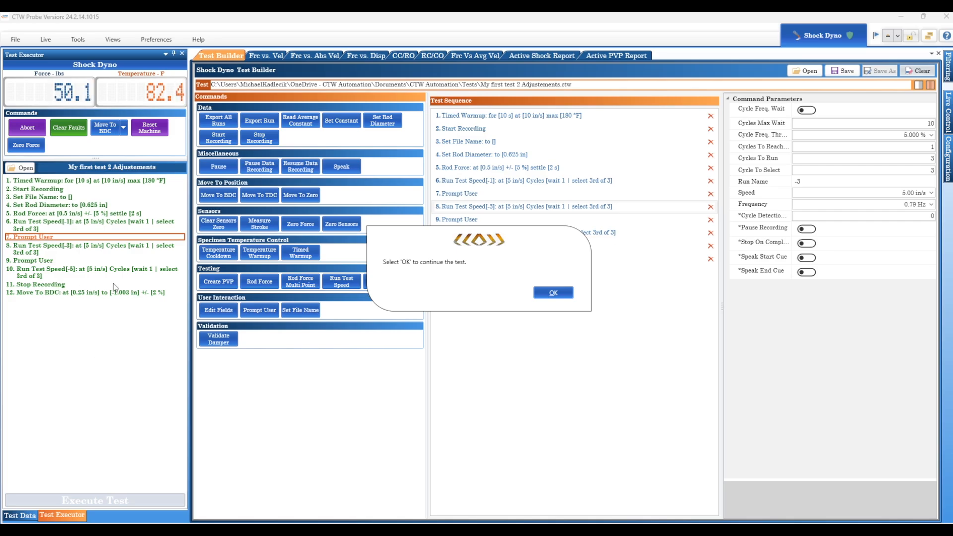
# - Acknowledge both user prompts to let the test continue
pyautogui.click(555, 294)
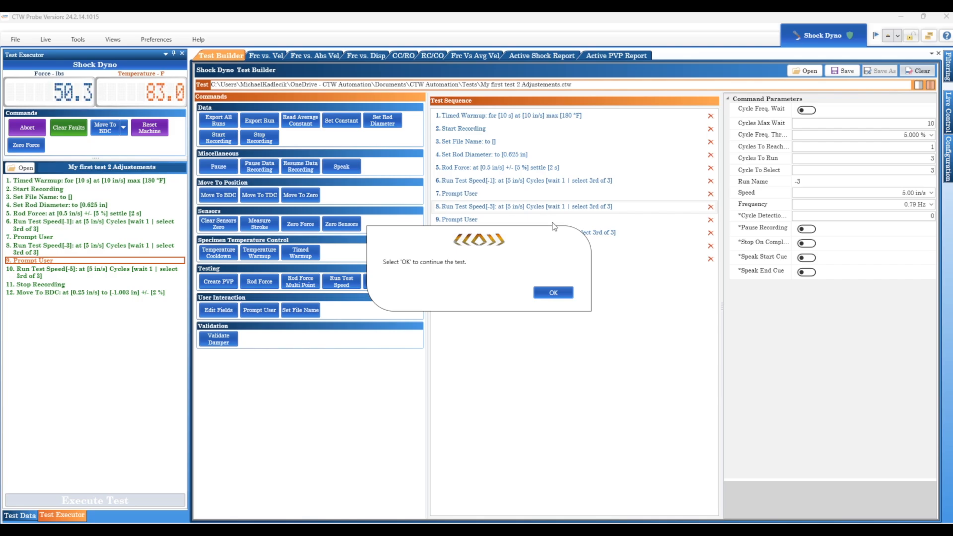
pyautogui.click(553, 293)
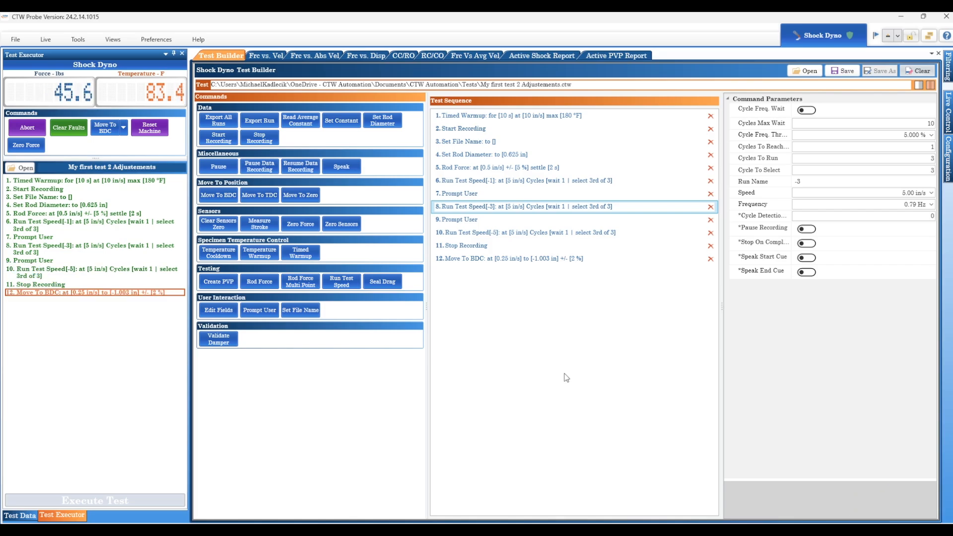
# - Open the force versus absolute velocity plot and hide the PVP - First Test data
pyautogui.click(312, 55)
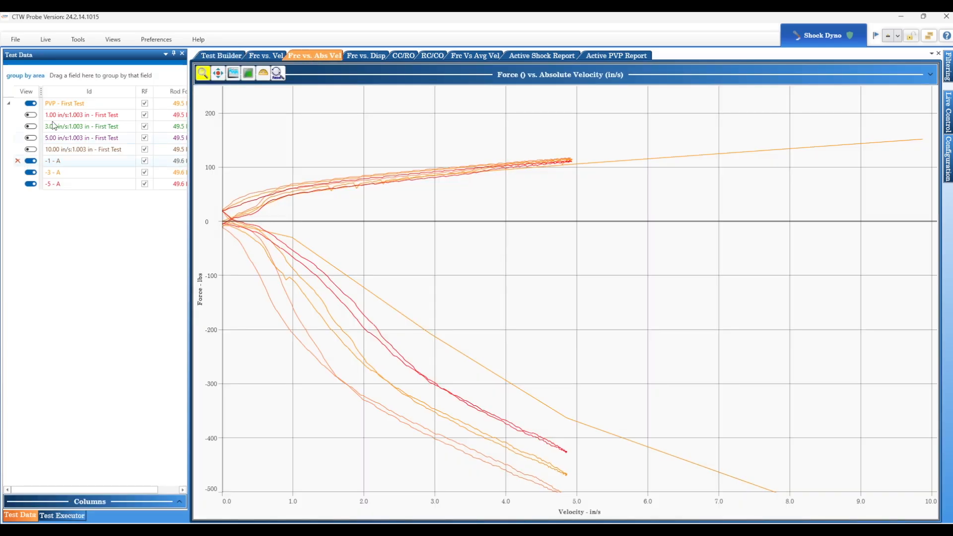
pyautogui.click(30, 104)
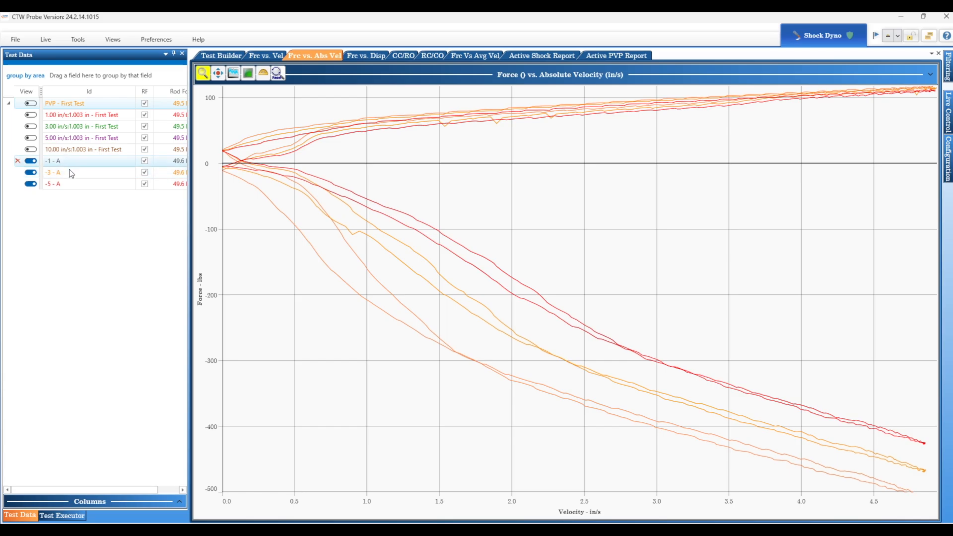
# - Open the test builder and set the first Prompt User step's message to "2 clicks open"
pyautogui.click(72, 184)
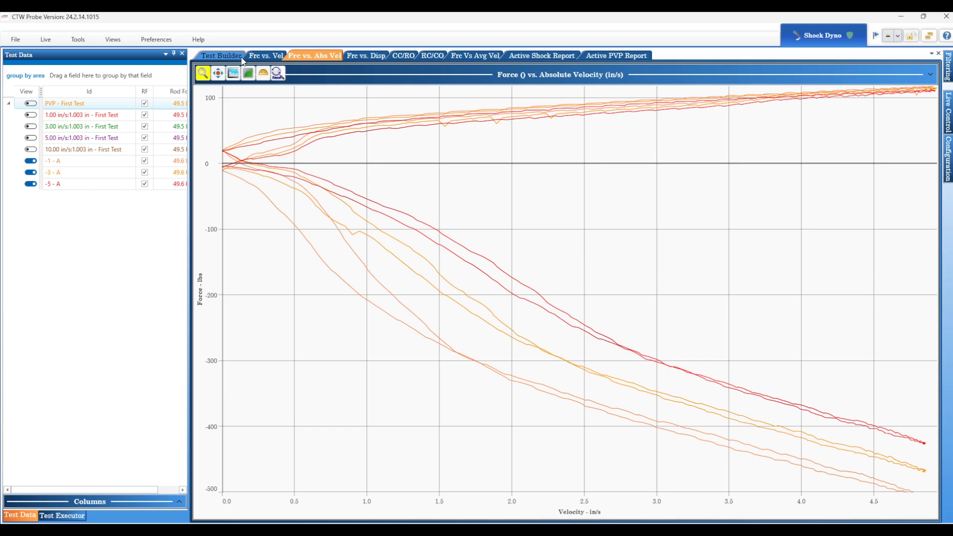
pyautogui.click(223, 58)
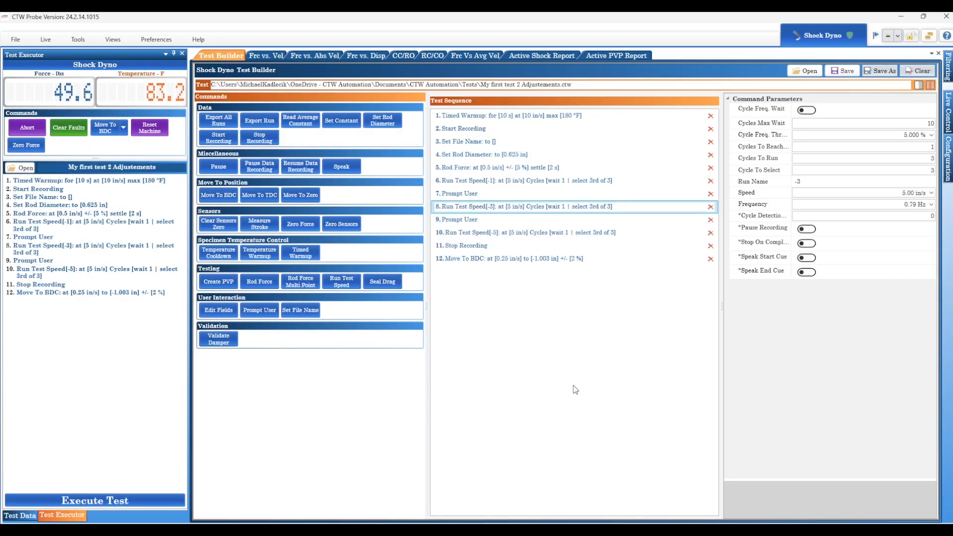
pyautogui.click(481, 182)
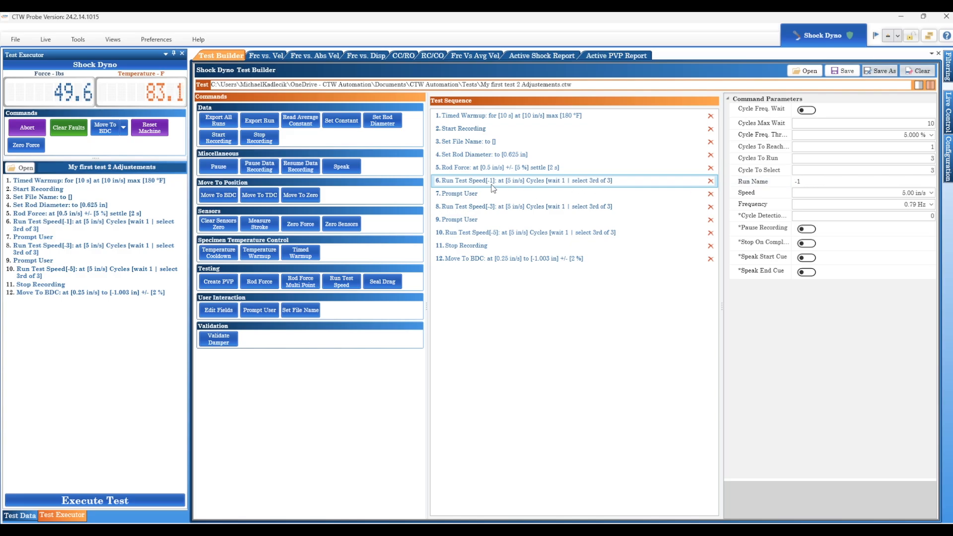
pyautogui.click(467, 193)
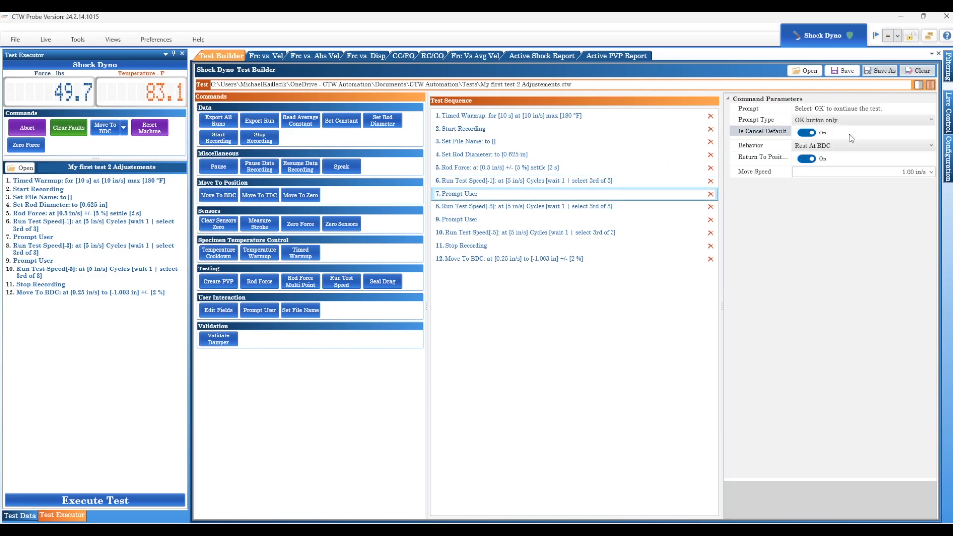
pyautogui.moveTo(915, 109); pyautogui.dragTo(796, 109)
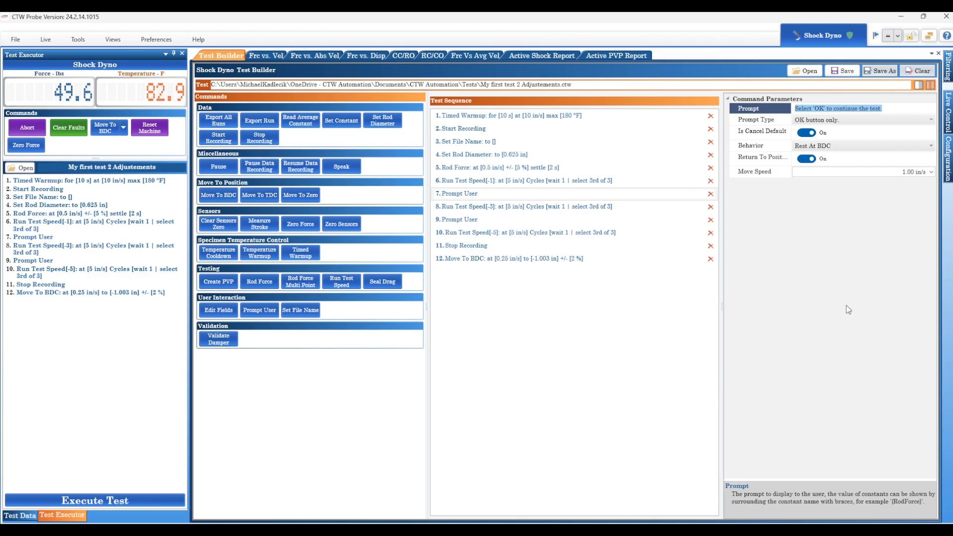
pyautogui.write('2')
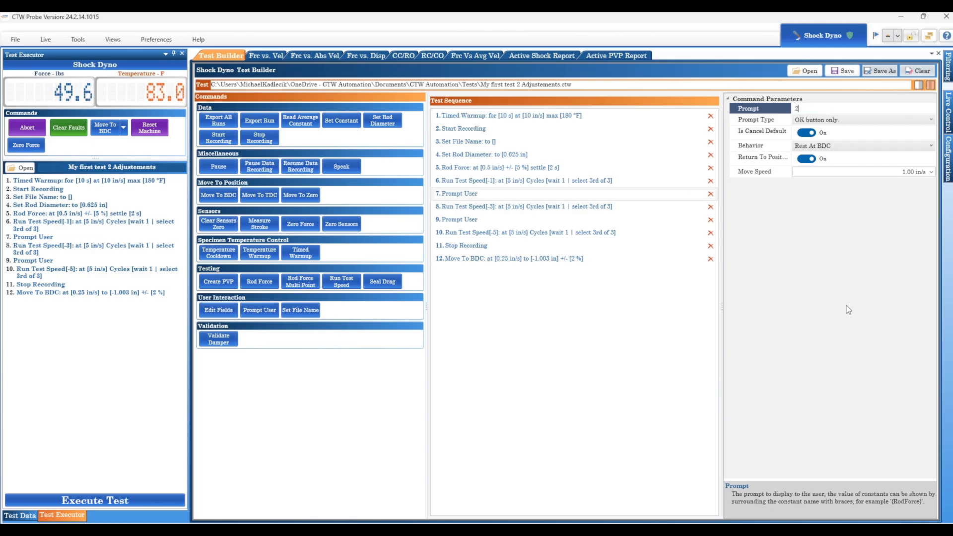
pyautogui.write(' clicks open')
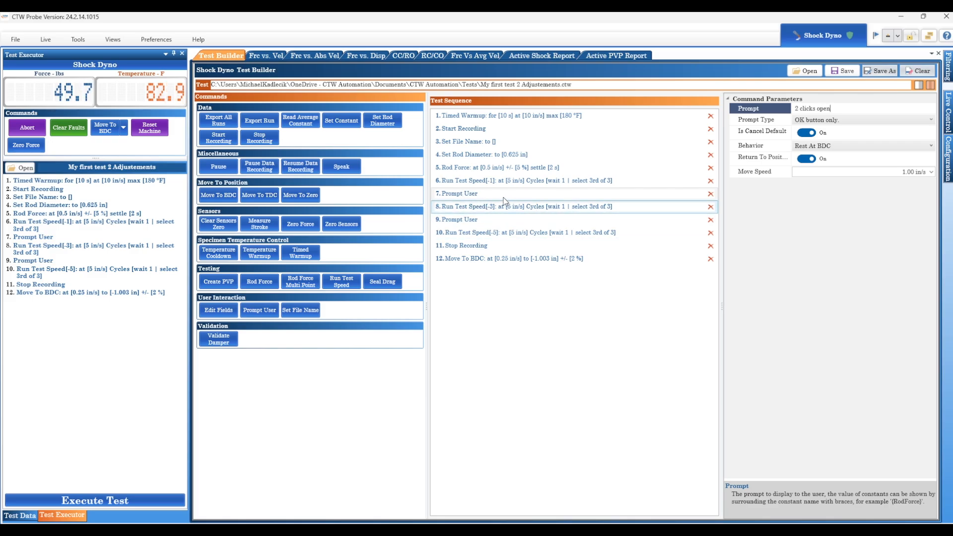
# - Set the second Prompt User step's message to "go to -10"
pyautogui.click(495, 222)
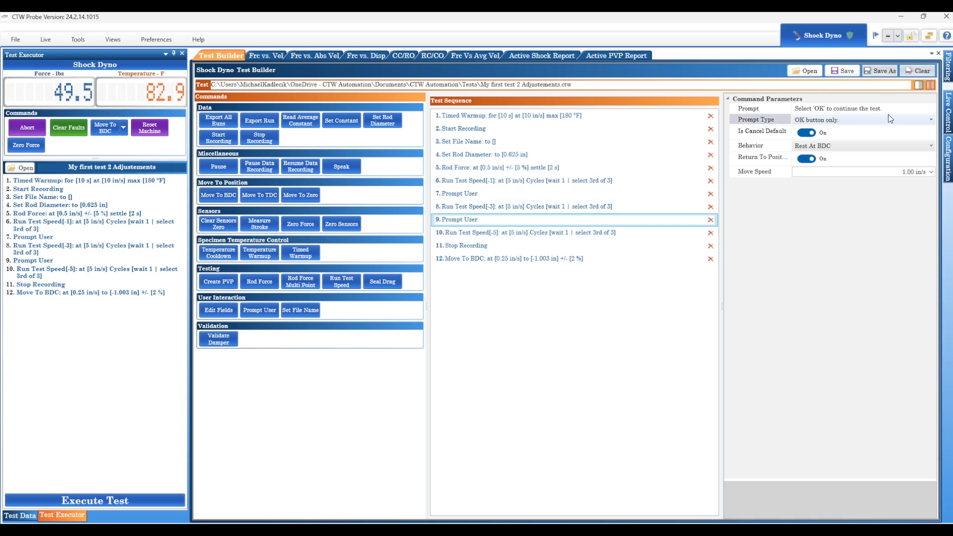
pyautogui.click(799, 108)
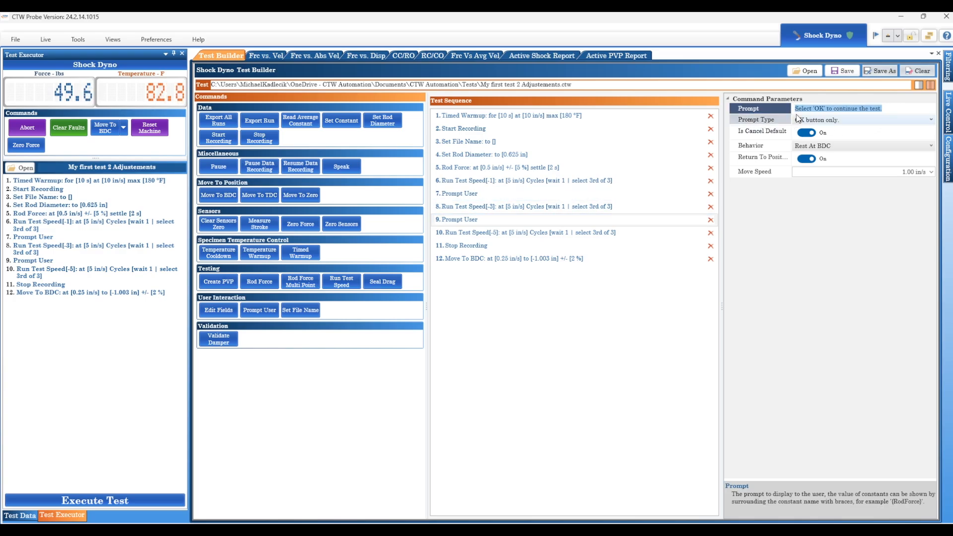
pyautogui.write('go to')
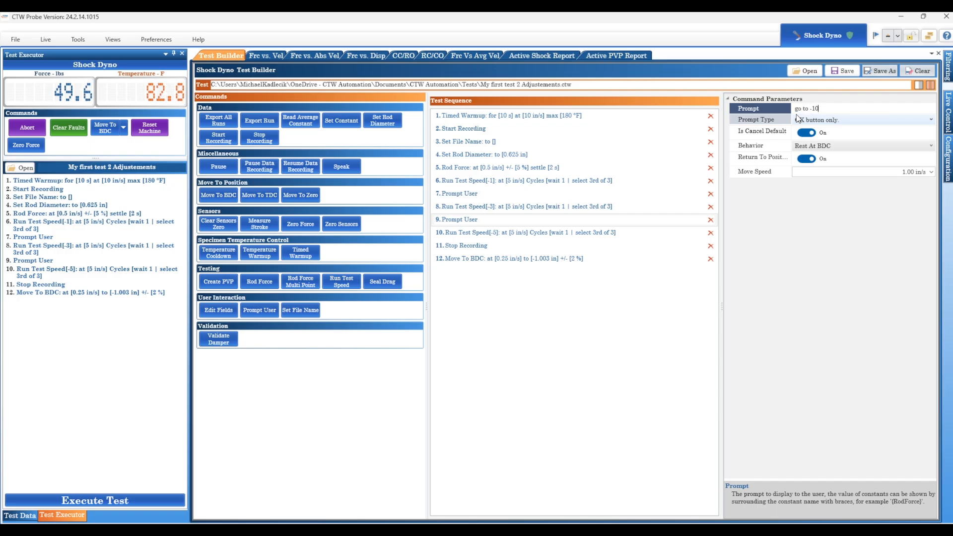
pyautogui.write(' -10')
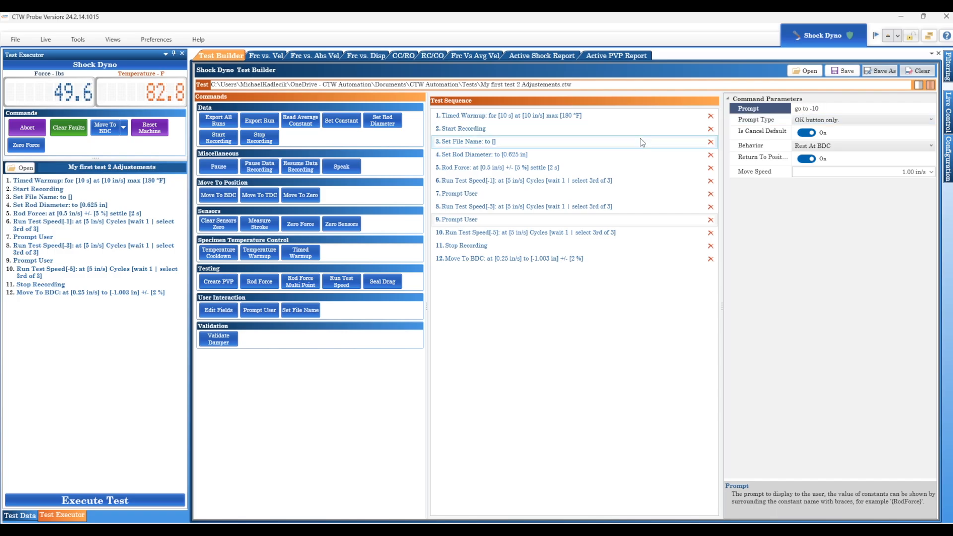
# - Execute the edited test sequence
pyautogui.click(498, 234)
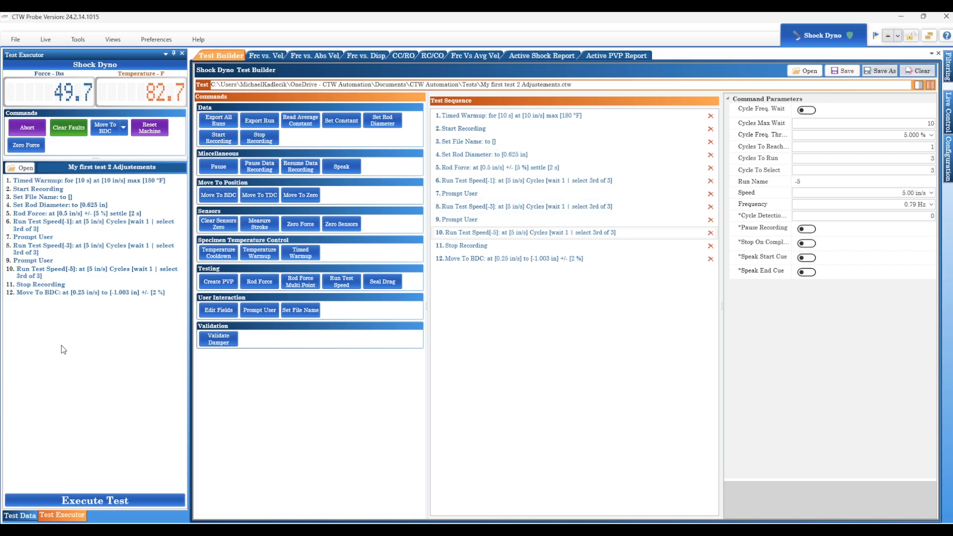
pyautogui.click(84, 500)
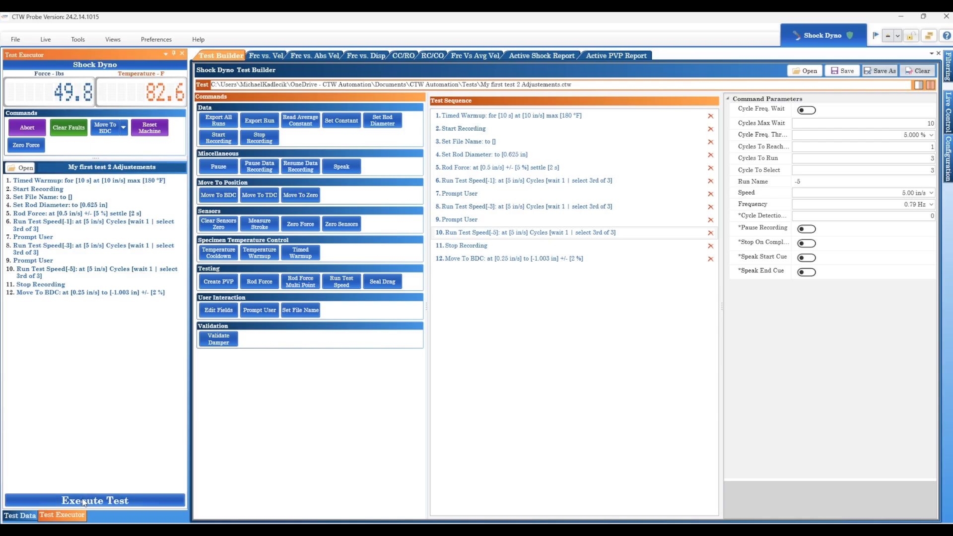
pyautogui.click(512, 294)
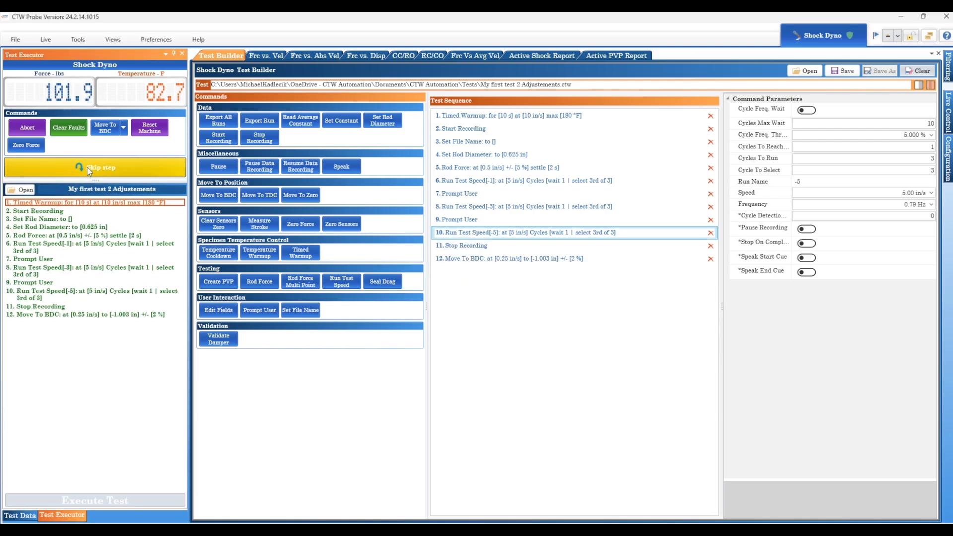
# - Skip the timed warmup step and save the run data file as B
pyautogui.click(88, 169)
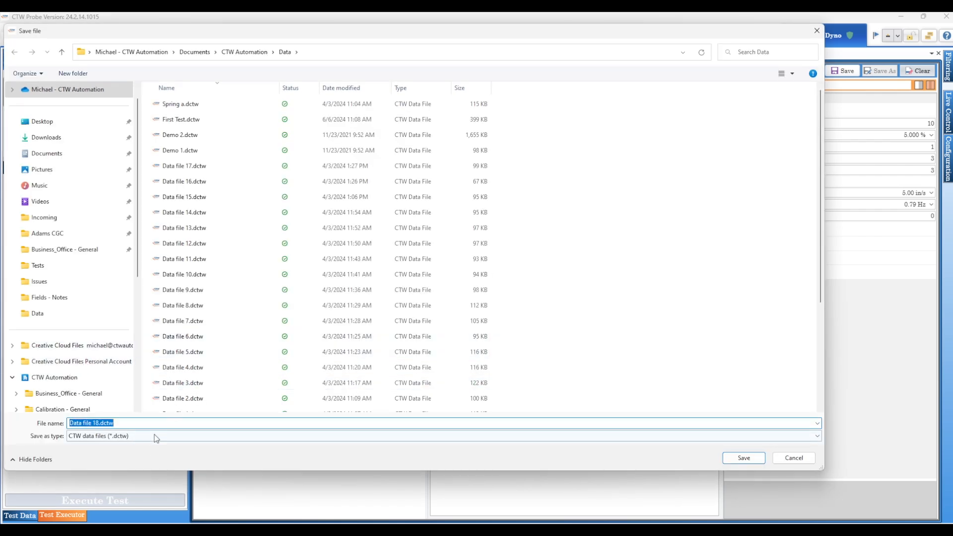
pyautogui.write('B')
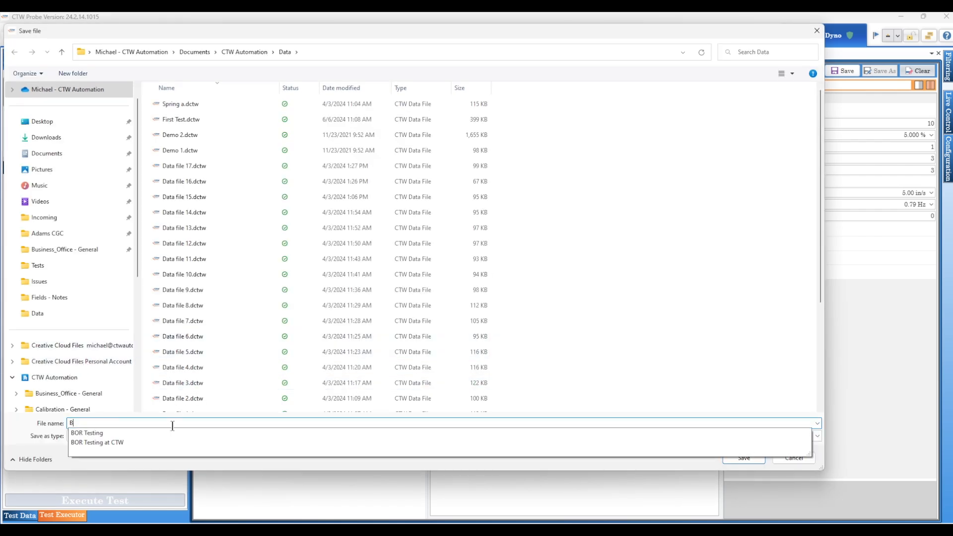
pyautogui.press('Return')
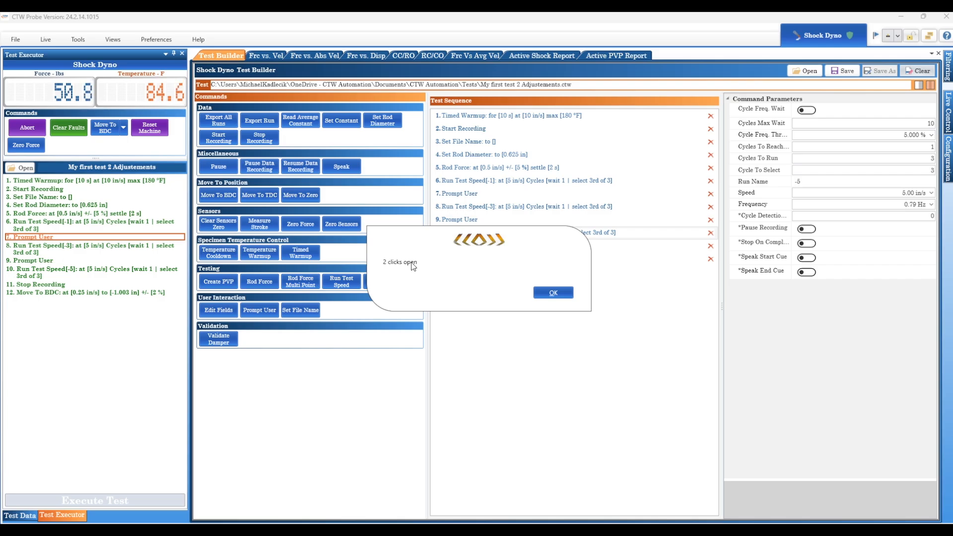
# - Acknowledge the "2 clicks open" and "go to -10" prompts to let the test continue
pyautogui.click(554, 293)
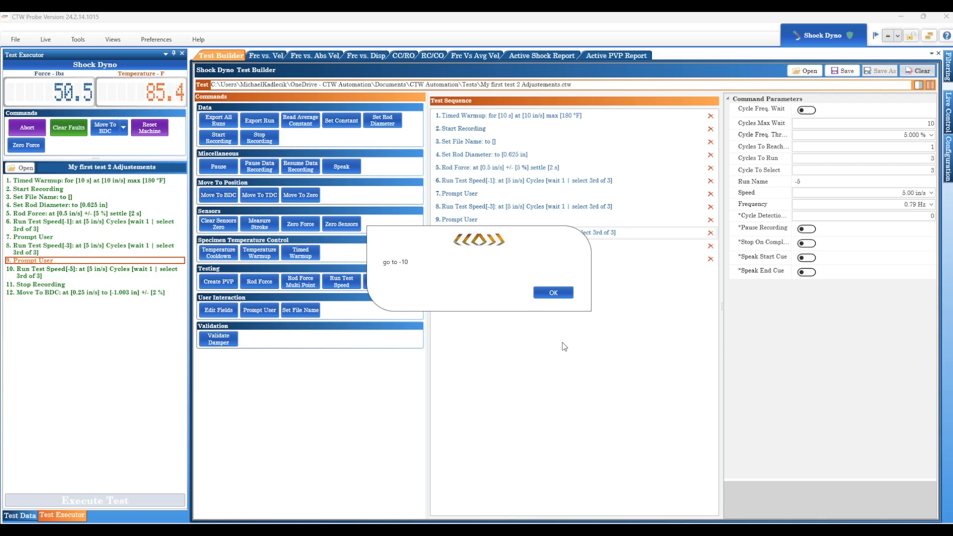
pyautogui.click(555, 293)
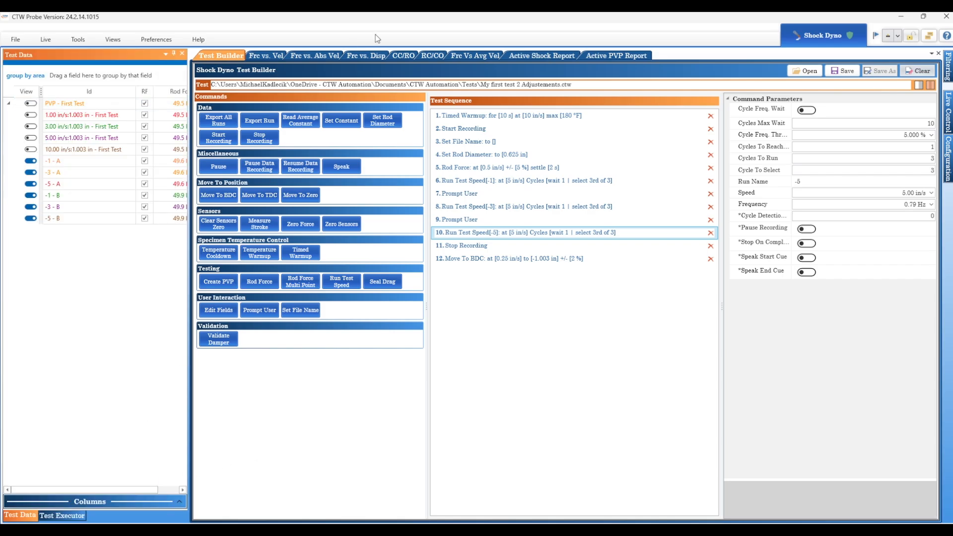
# - Open the force versus absolute velocity plot and hide the three A runs
pyautogui.click(318, 56)
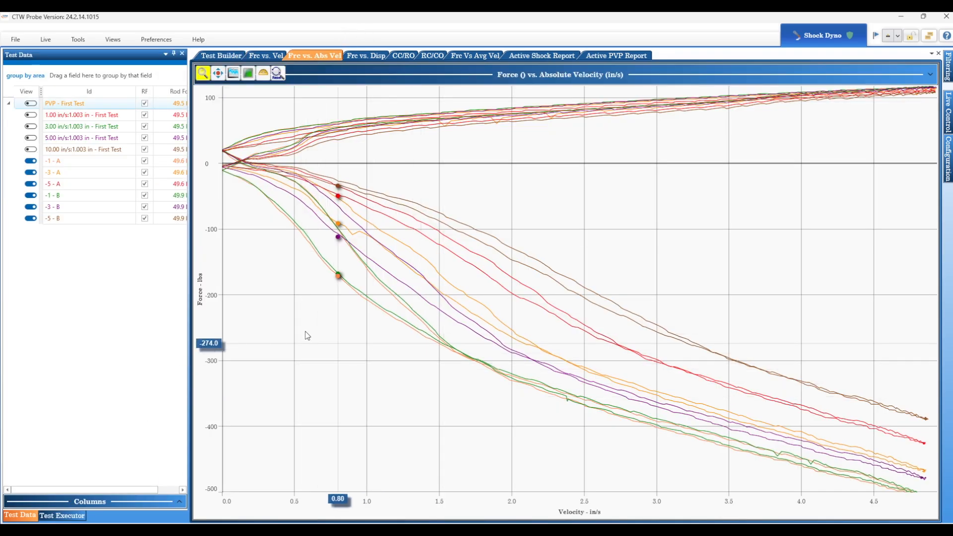
pyautogui.click(71, 160)
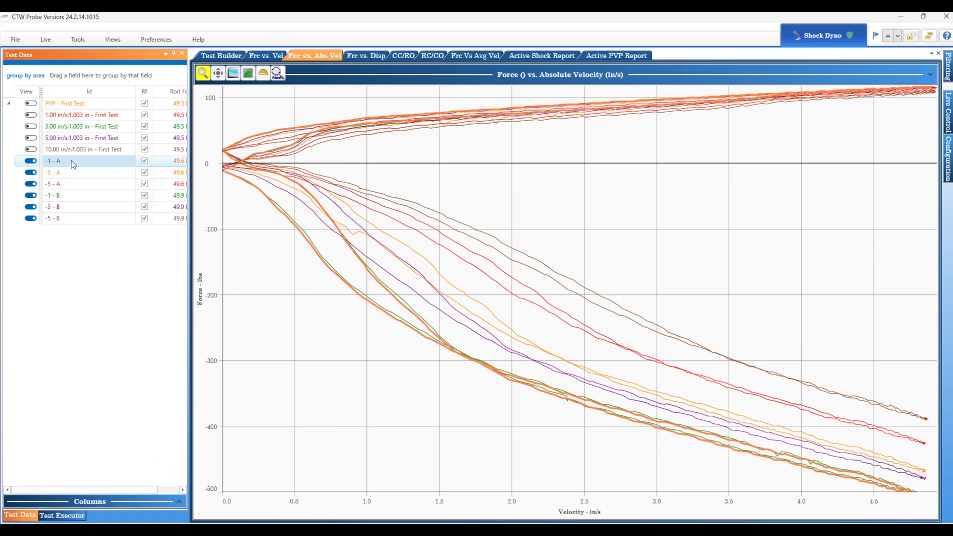
pyautogui.keyDown('shift'); pyautogui.click(77, 186); pyautogui.keyUp('shift')
pyautogui.click(31, 184)
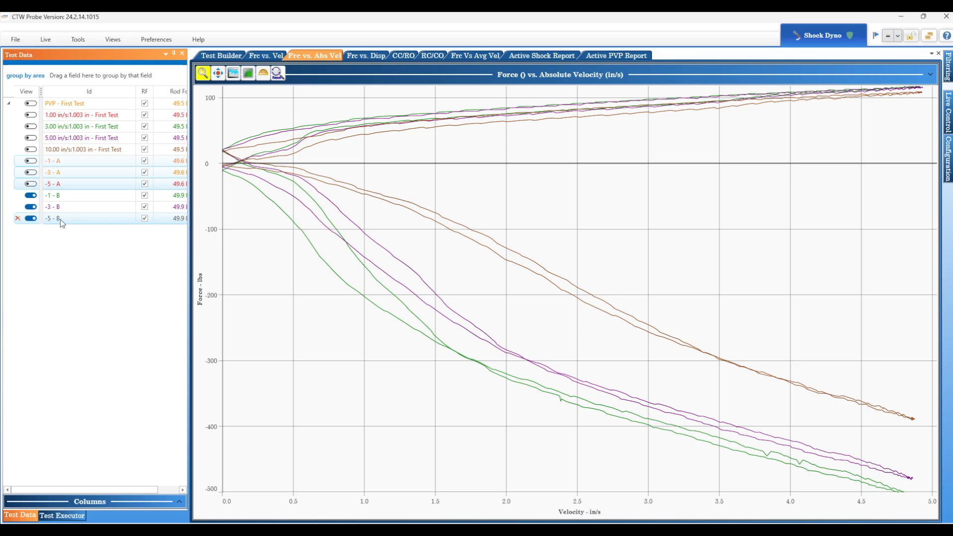
# - Return to the test builder and review the run test speed steps' parameters
pyautogui.click(229, 56)
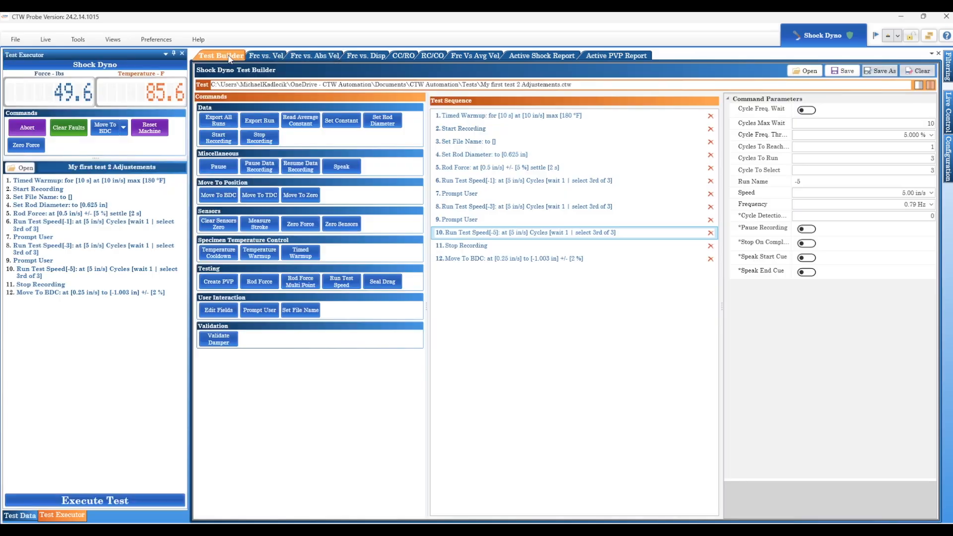
pyautogui.click(20, 515)
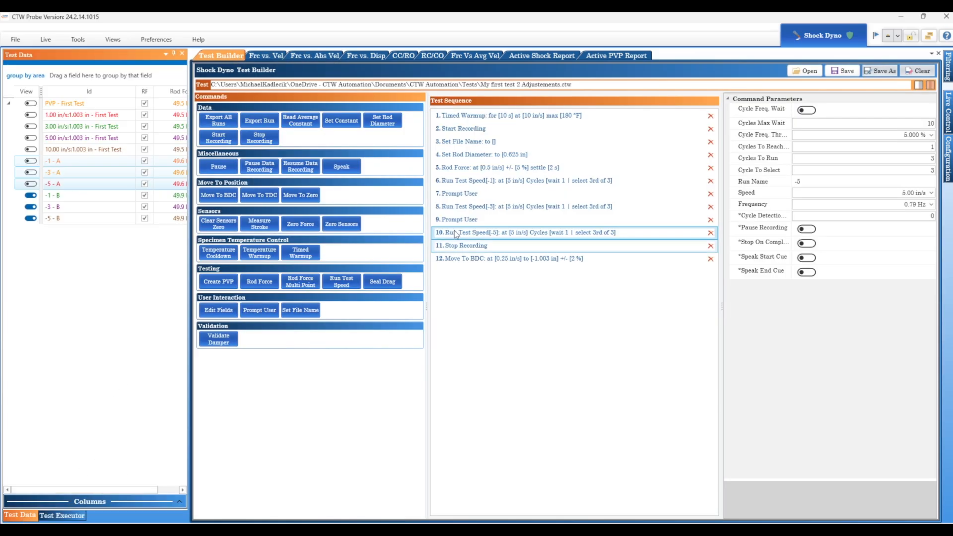
pyautogui.click(488, 207)
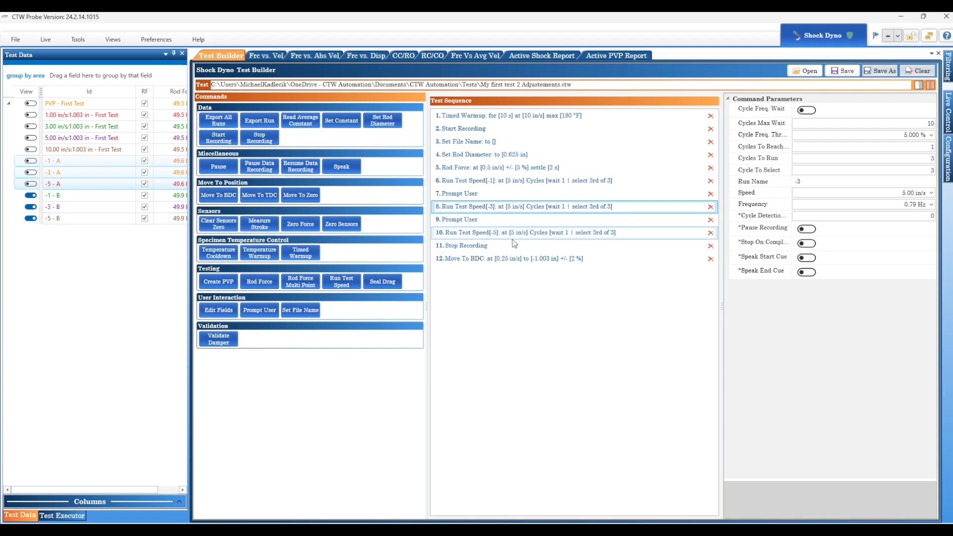
pyautogui.click(505, 182)
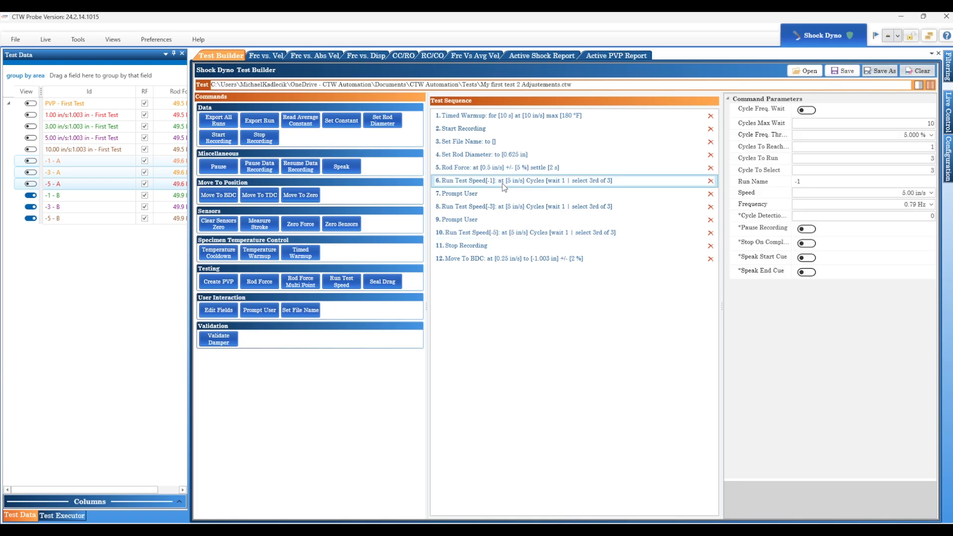
pyautogui.click(525, 232)
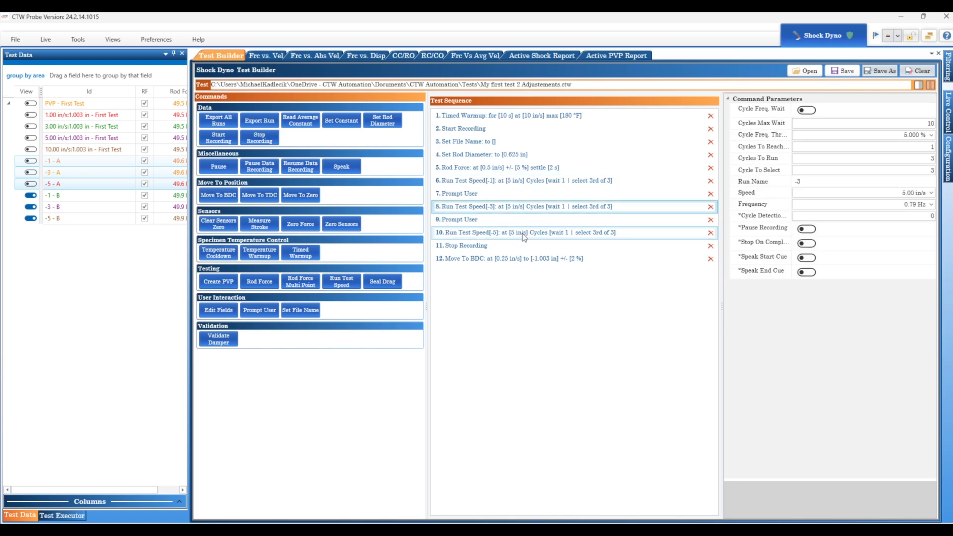